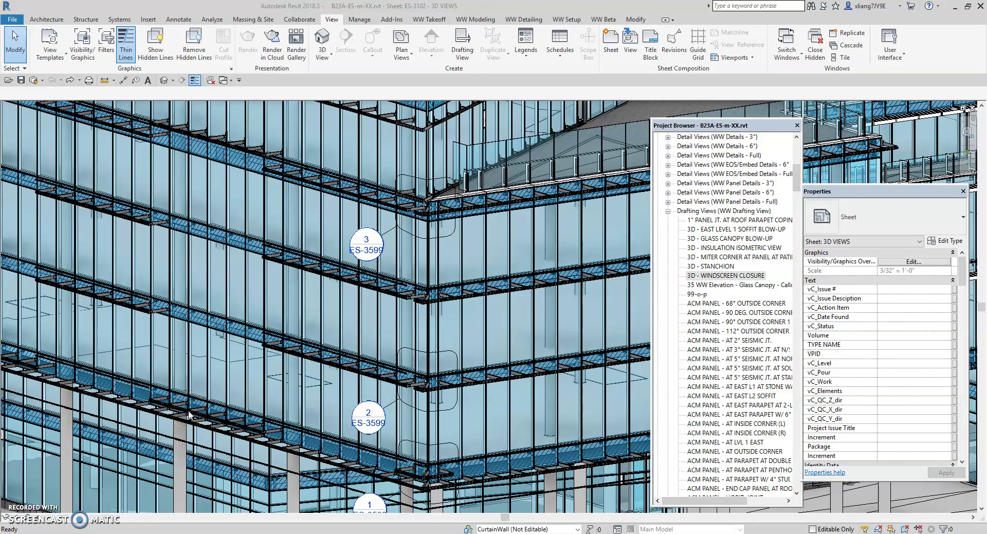
- Zoom out on sheet ES-3102 until the whole building facade is visible
{"action": "left_click", "coordinate": [198, 413]}
{"action": "scroll", "coordinate": [340, 383], "scroll_direction": "down", "scroll_amount": 3}
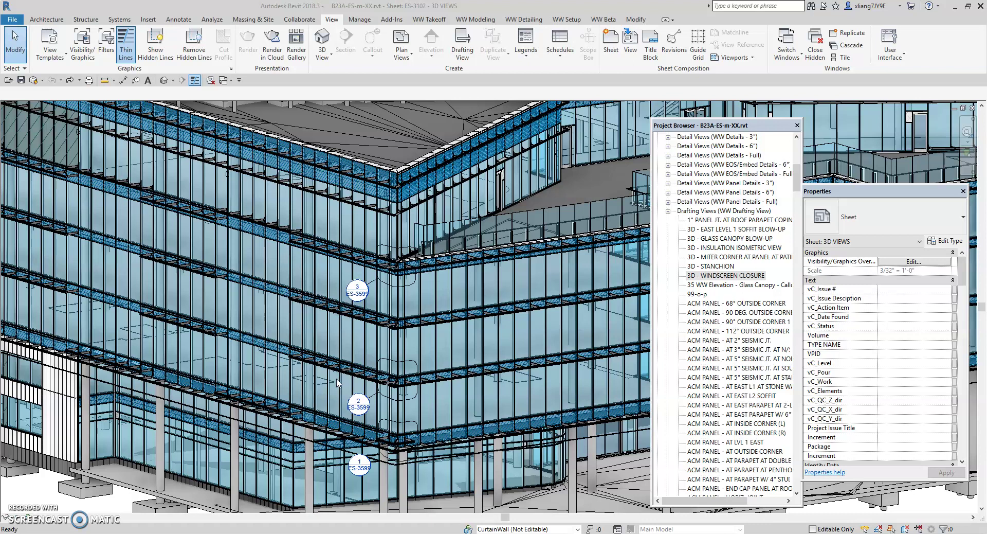
{"action": "left_click", "coordinate": [299, 369]}
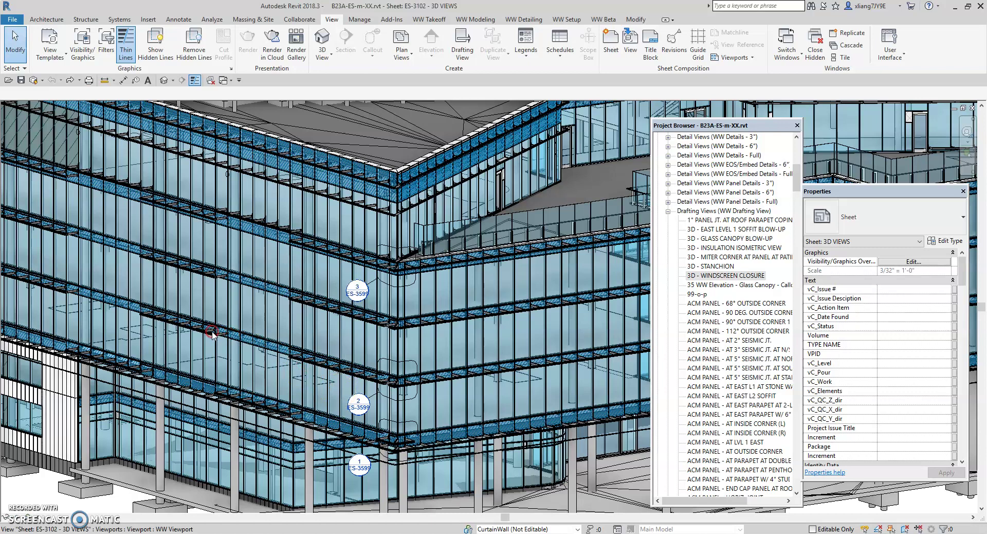
{"action": "scroll", "coordinate": [212, 333], "scroll_direction": "down", "scroll_amount": 2}
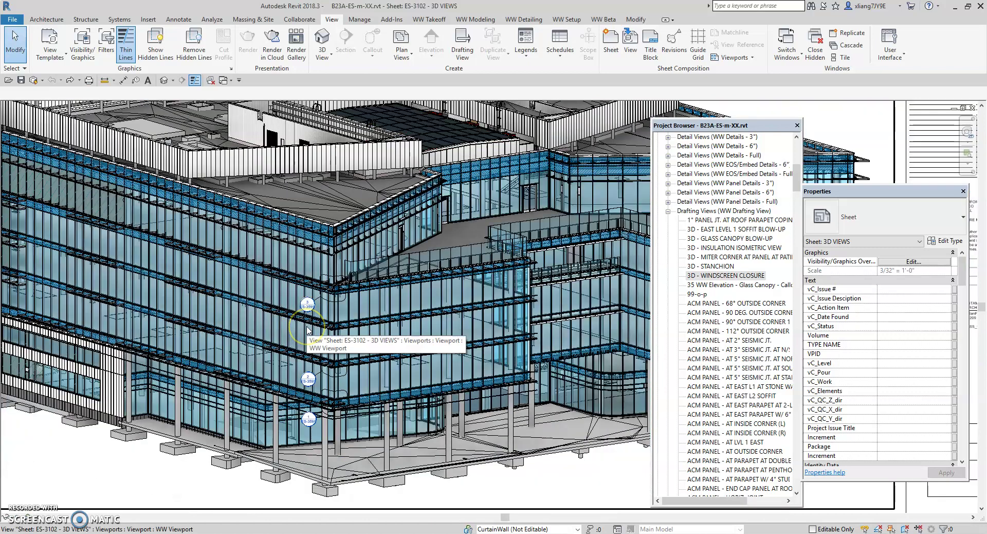
{"action": "scroll", "coordinate": [308, 330], "scroll_direction": "down", "scroll_amount": 2}
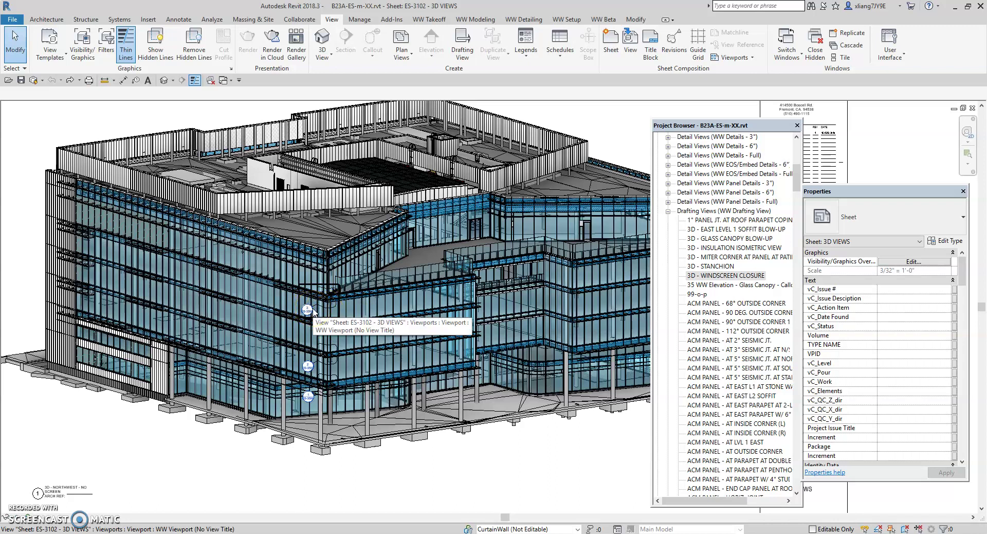
- Activate the building viewport and select the existing facade callout to review its drafting view properties
{"action": "double_click", "coordinate": [314, 312]}
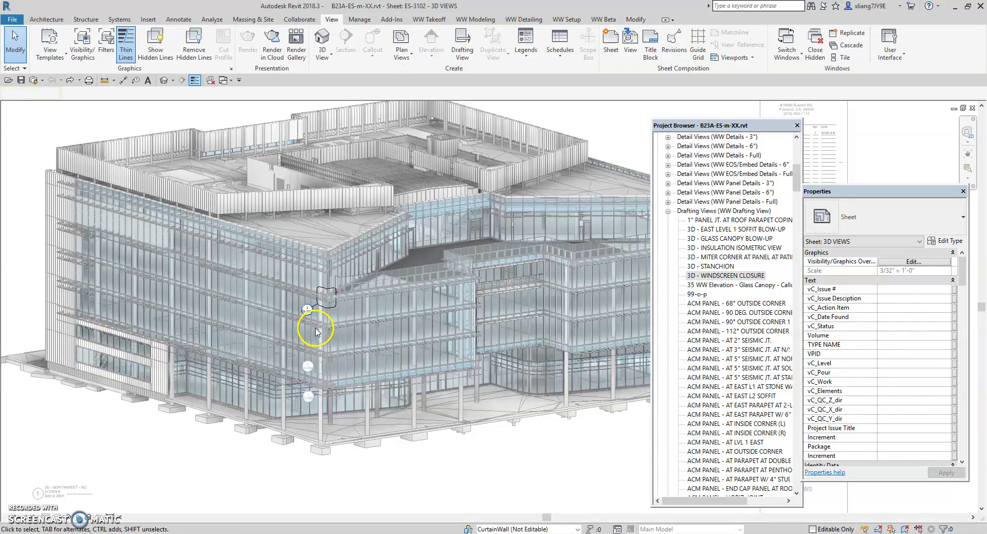
{"action": "left_click", "coordinate": [315, 331]}
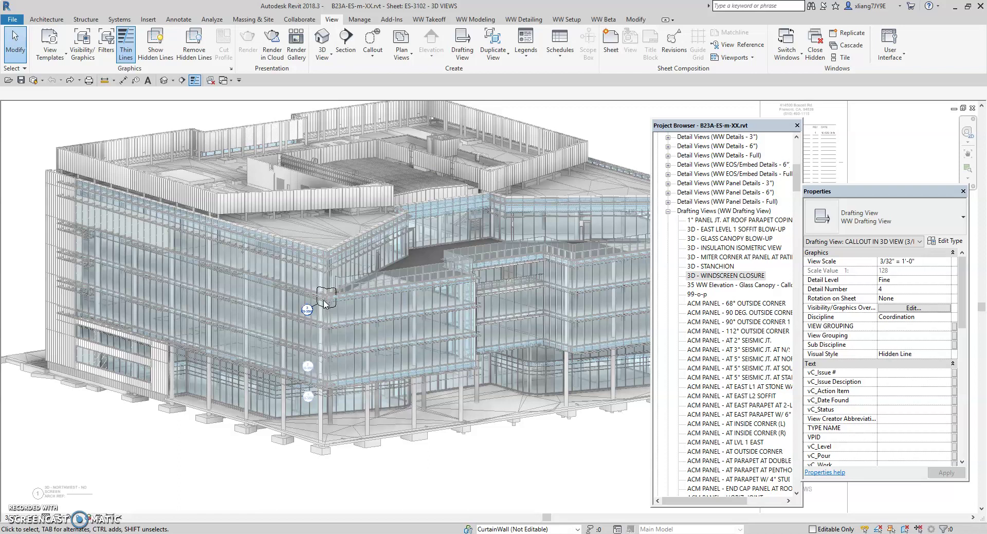
{"action": "scroll", "coordinate": [324, 304], "scroll_direction": "down", "scroll_amount": 2}
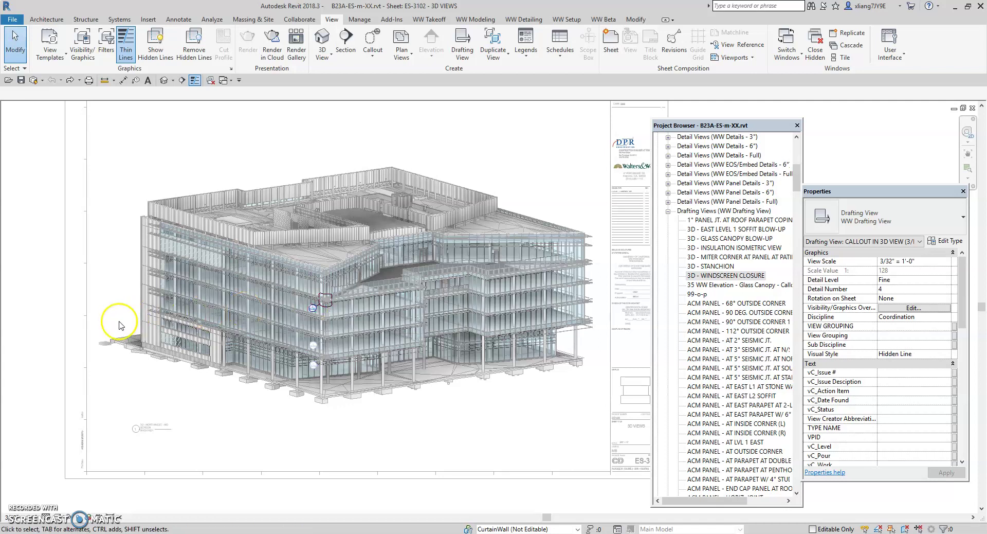
{"action": "left_click", "coordinate": [46, 334]}
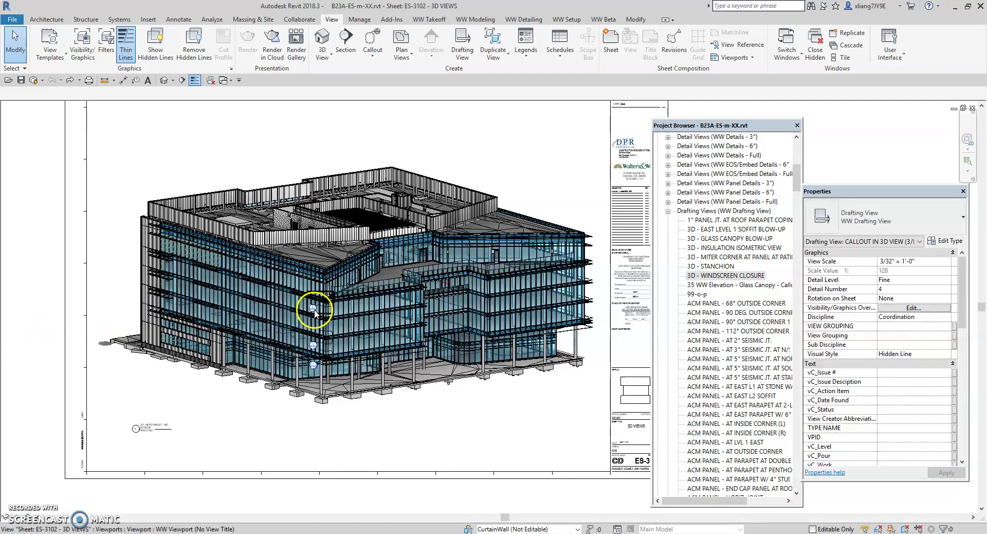
- Reactivate the building viewport, then deactivate it to return to the 3D VIEWS sheet
{"action": "left_click", "coordinate": [317, 308]}
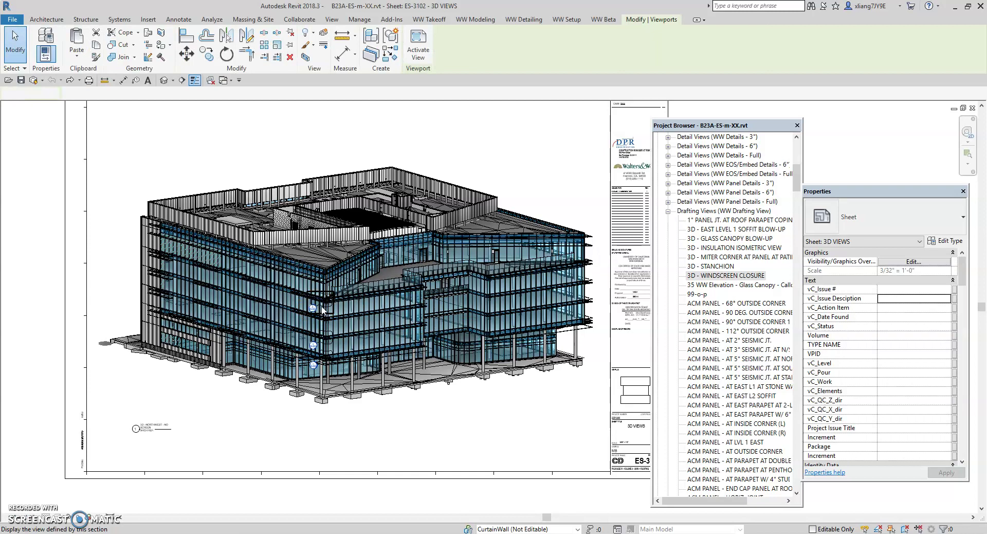
{"action": "double_click", "coordinate": [323, 308]}
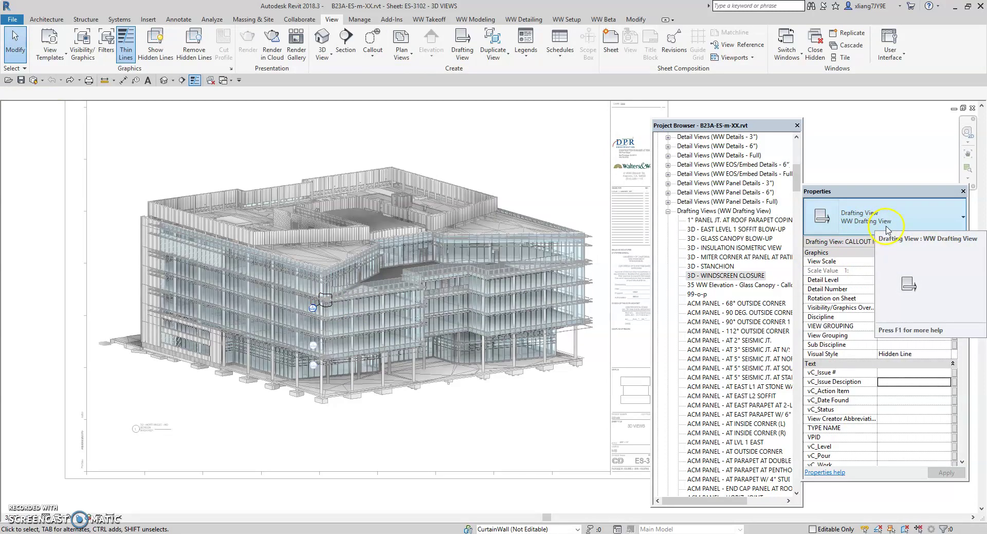
{"action": "double_click", "coordinate": [37, 304]}
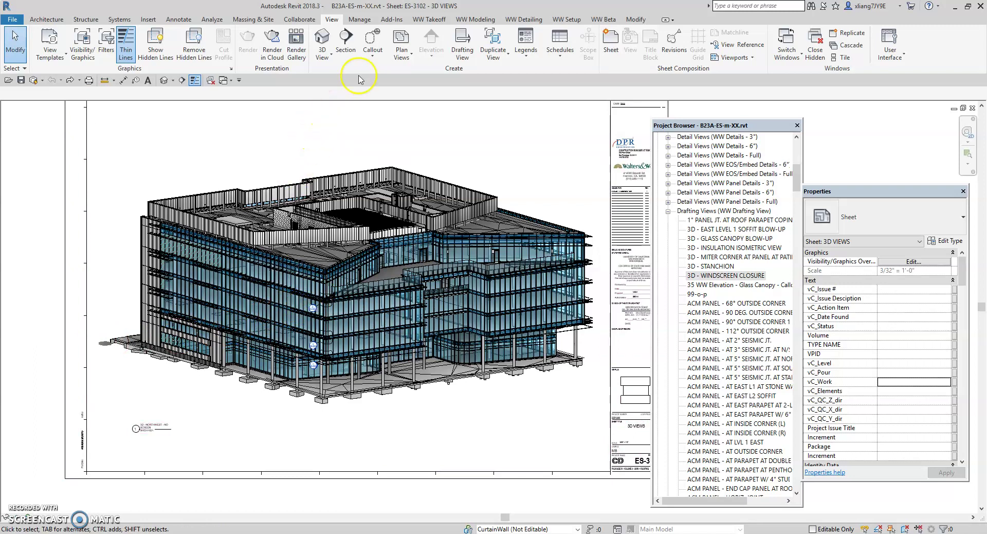
- Create a drafting view named '3D Blowup' at 12" = 1'-0" scale
{"action": "left_click", "coordinate": [462, 47]}
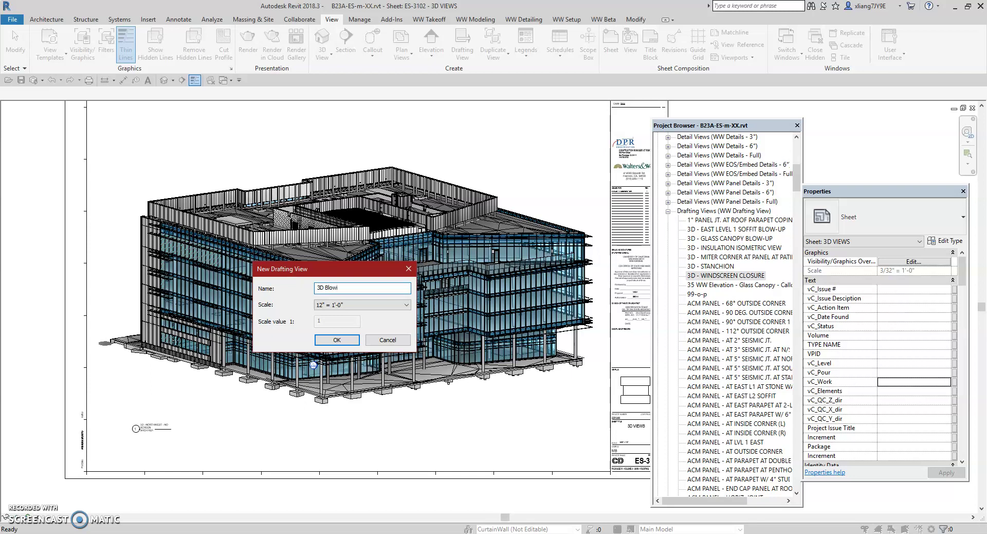
{"action": "left_click", "coordinate": [320, 340]}
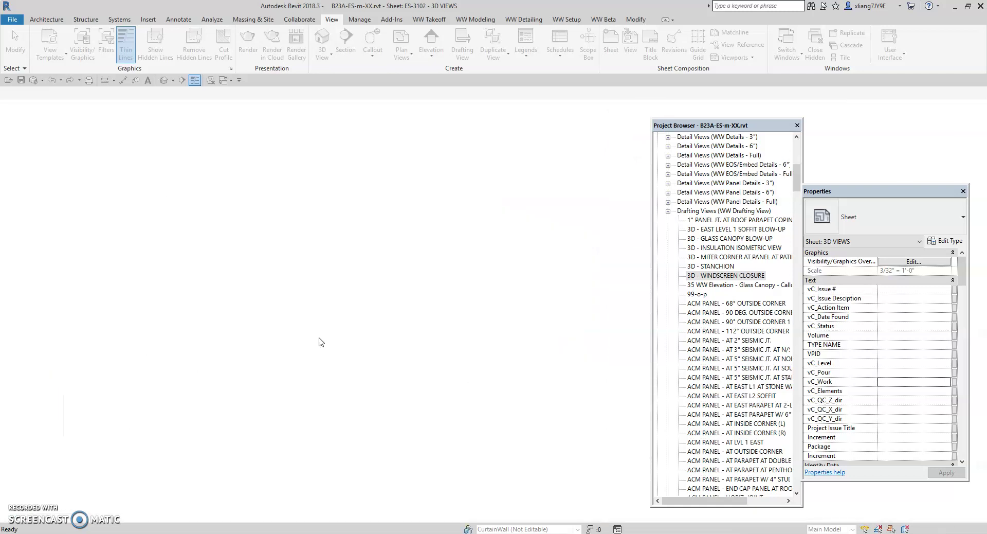
- In 3D Blowup, start a callout referencing PLAN - SEGMENTED WALL 3 on ES-3579, found by searching 357
{"action": "left_click", "coordinate": [157, 465]}
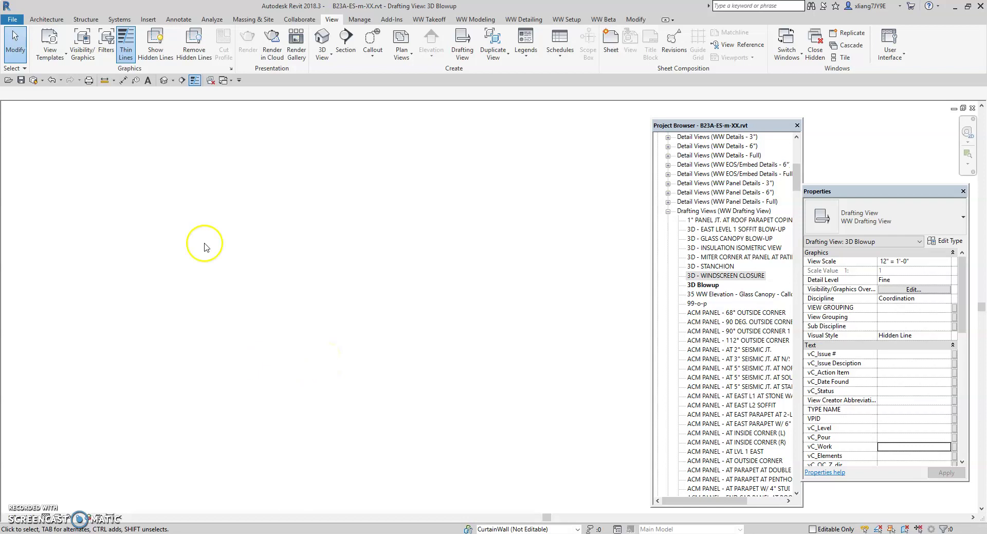
{"action": "left_click", "coordinate": [373, 40]}
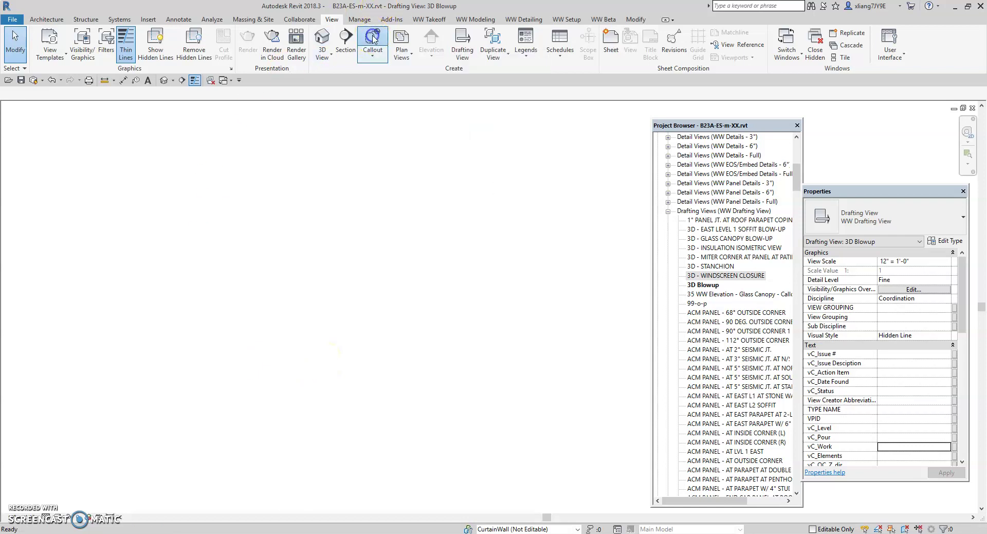
{"action": "left_click", "coordinate": [433, 51]}
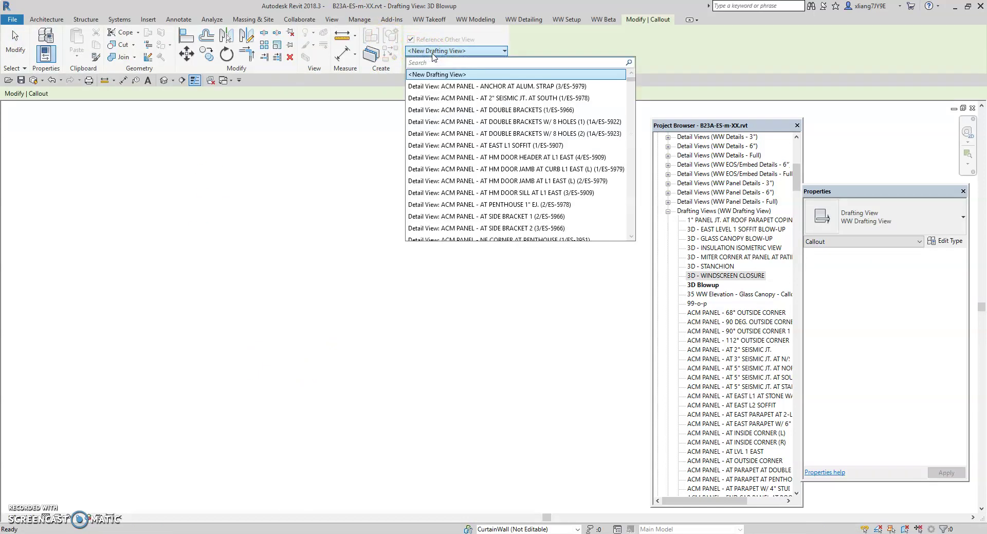
{"action": "type", "text": "3579"}
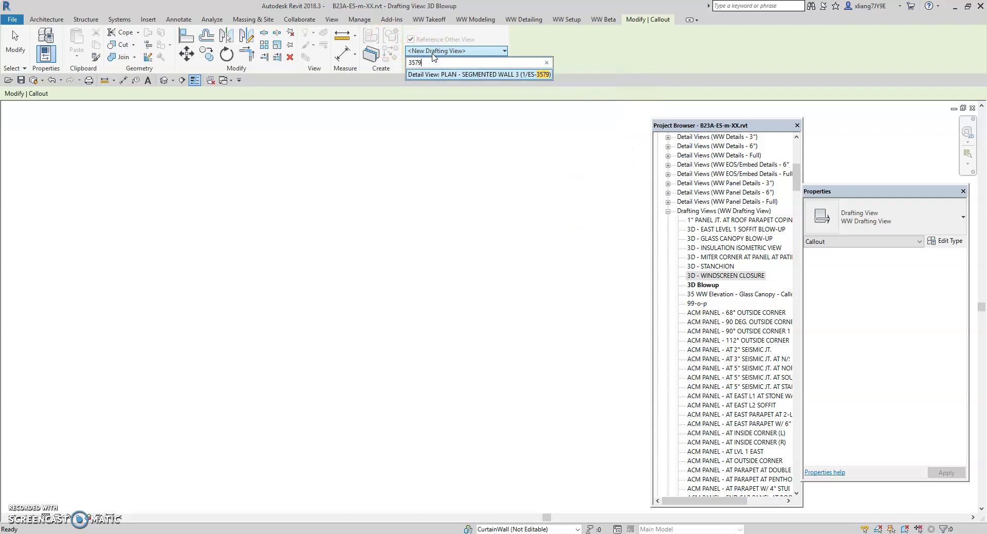
{"action": "left_click", "coordinate": [435, 74]}
- Draw the callout box, finish placement, and close the 3D Blowup view
{"action": "left_click", "coordinate": [329, 308]}
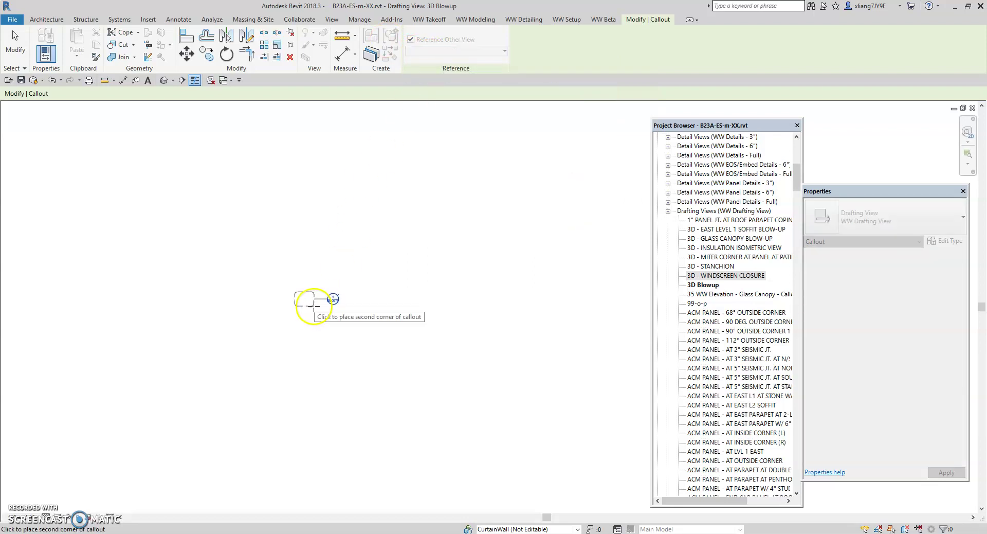
{"action": "left_click", "coordinate": [316, 312]}
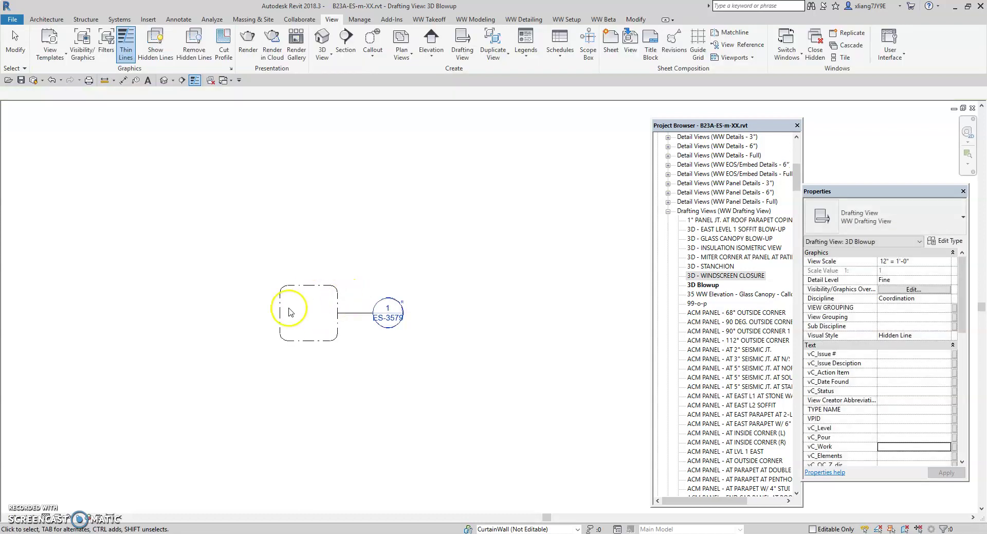
{"action": "key", "text": "Escape"}
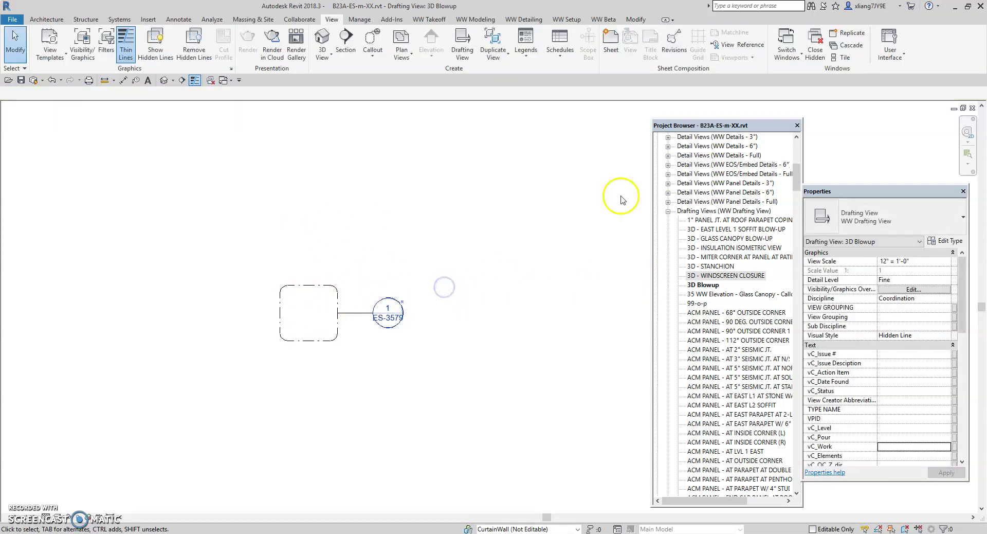
{"action": "left_click", "coordinate": [972, 109]}
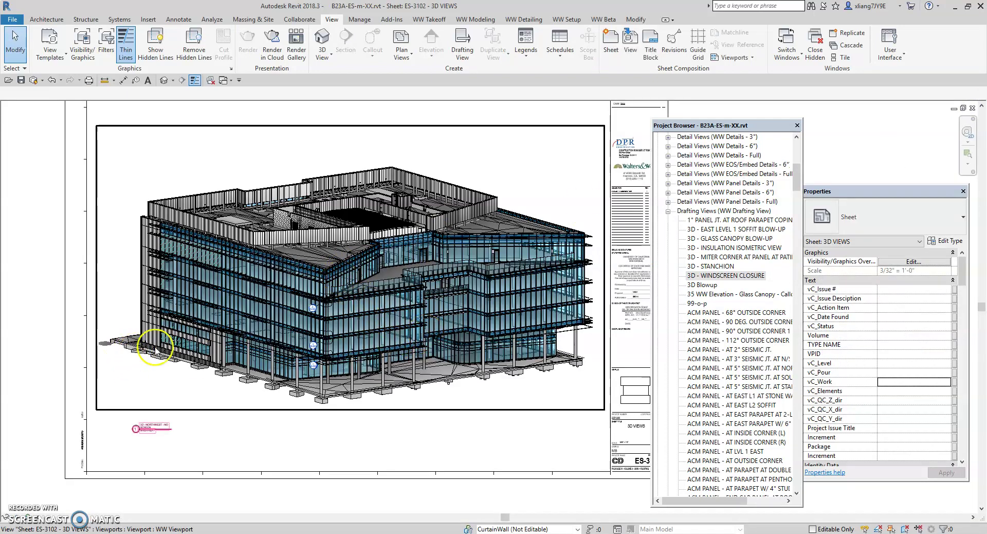
- Place the 3D Blowup drafting view from the Project Browser onto sheet ES-3102 over the facade
{"action": "left_click", "coordinate": [186, 392]}
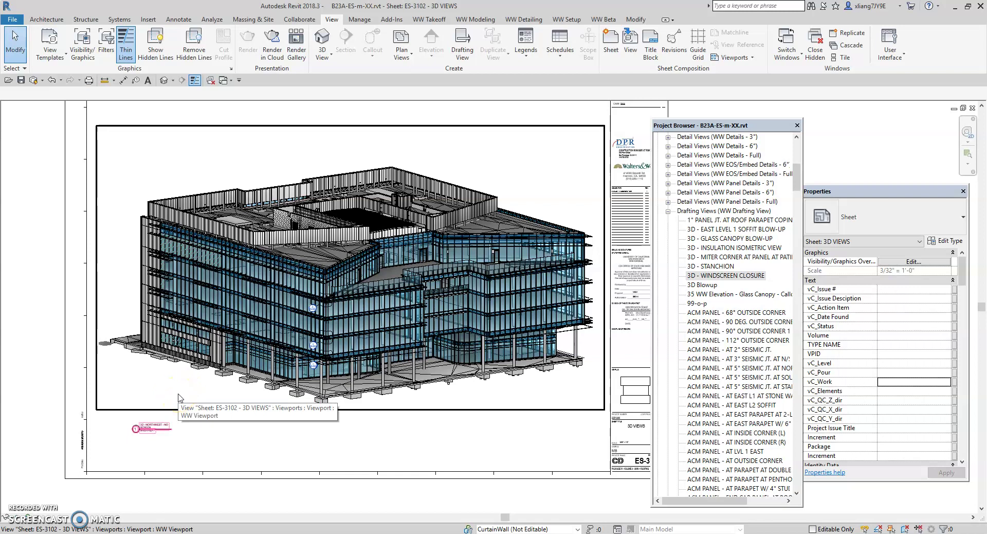
{"action": "left_click", "coordinate": [218, 389]}
{"action": "left_click", "coordinate": [172, 400]}
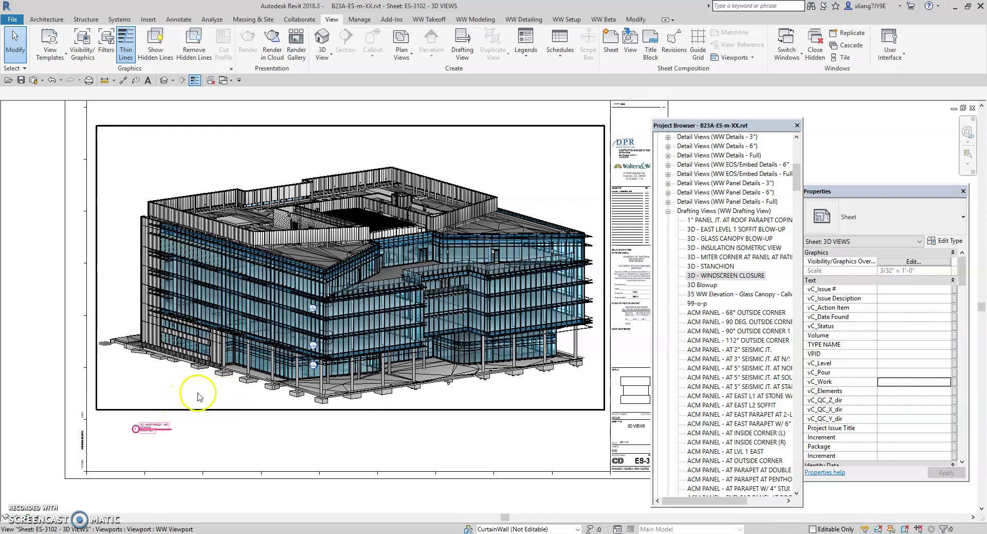
{"action": "left_click", "coordinate": [703, 285]}
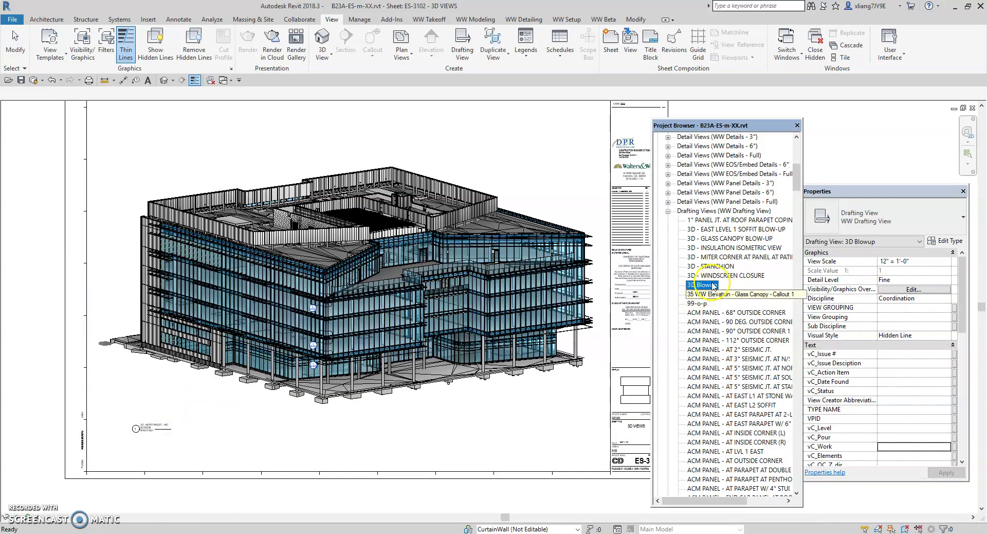
{"action": "left_click_drag", "start_coordinate": [705, 289], "coordinate": [323, 315]}
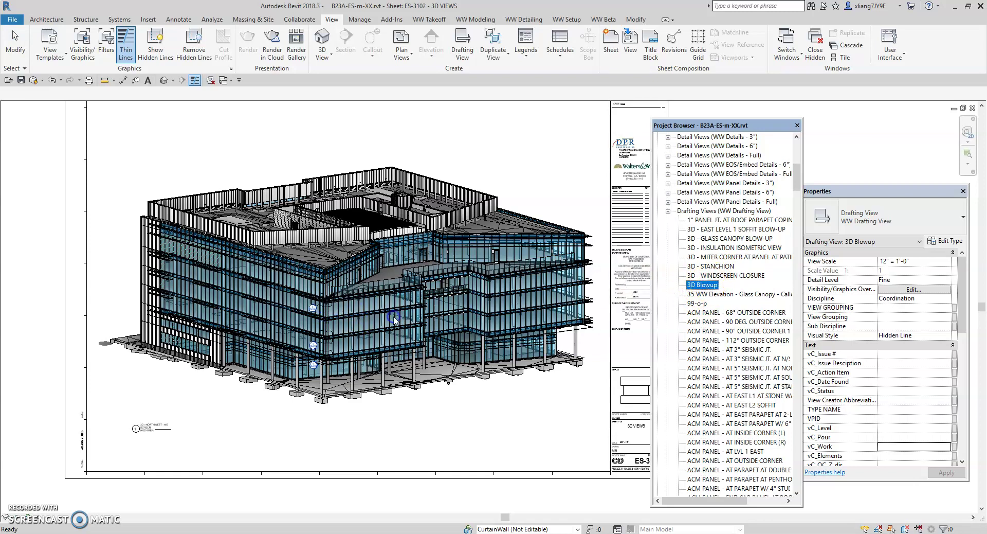
{"action": "left_click_drag", "start_coordinate": [393, 316], "coordinate": [394, 319]}
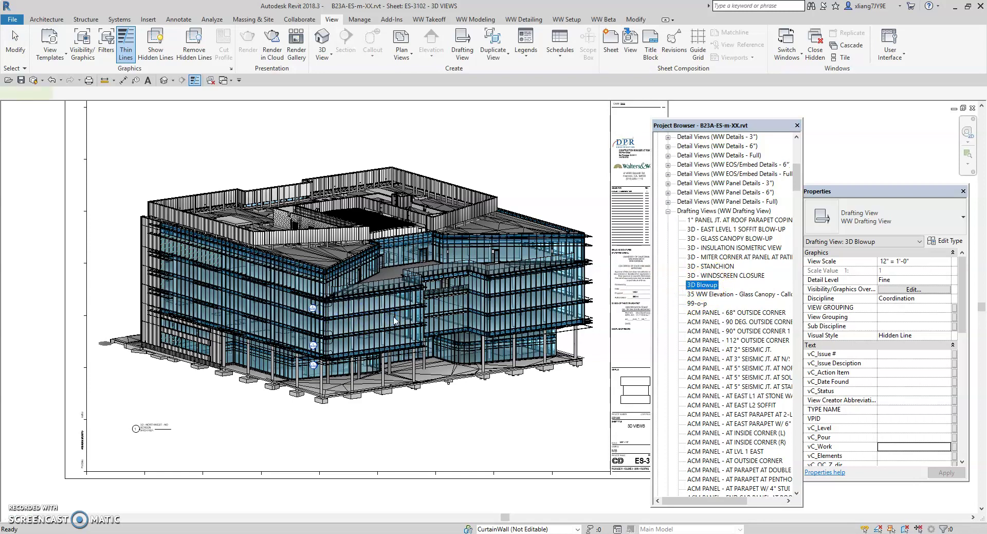
{"action": "left_click", "coordinate": [394, 319]}
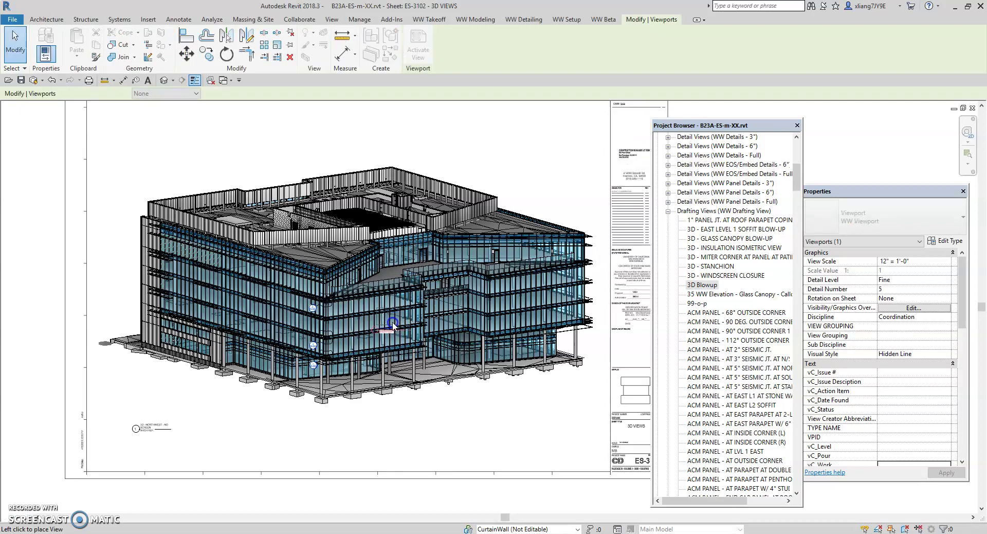
{"action": "left_click", "coordinate": [393, 317]}
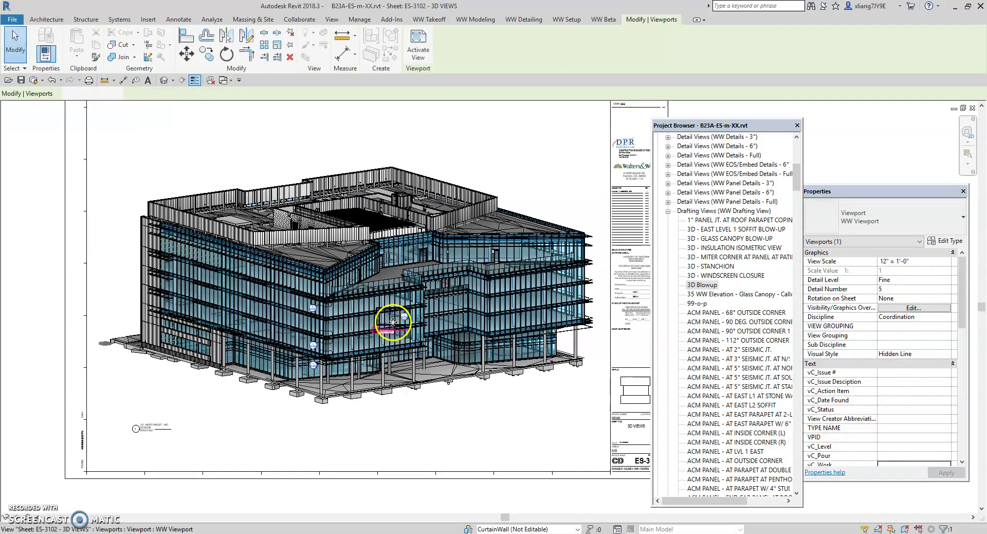
{"action": "scroll", "coordinate": [391, 321], "scroll_direction": "up", "scroll_amount": 5}
{"action": "scroll", "coordinate": [392, 322], "scroll_direction": "up", "scroll_amount": 2}
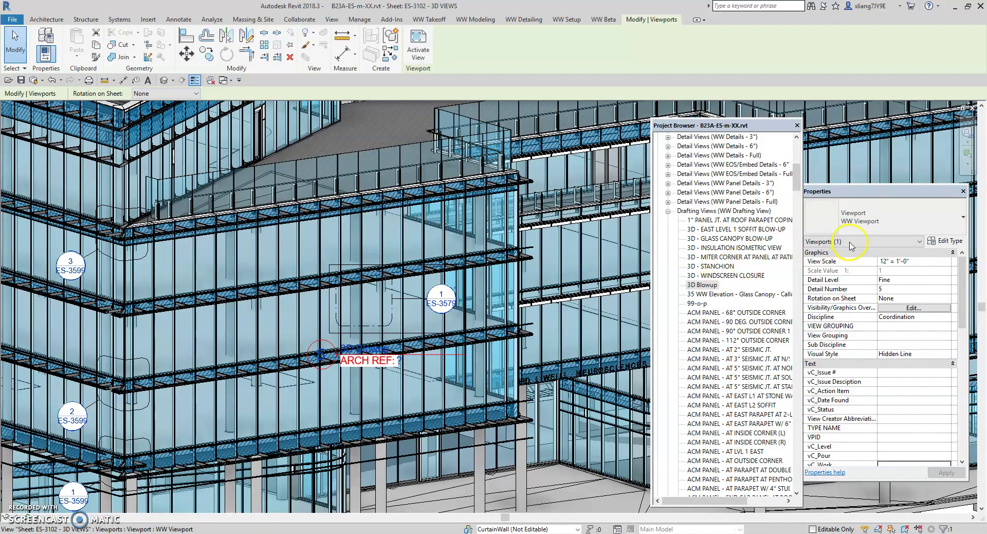
- Change the viewport type to WW Viewport (No View Title) and confirm its type properties
{"action": "left_click", "coordinate": [892, 220]}
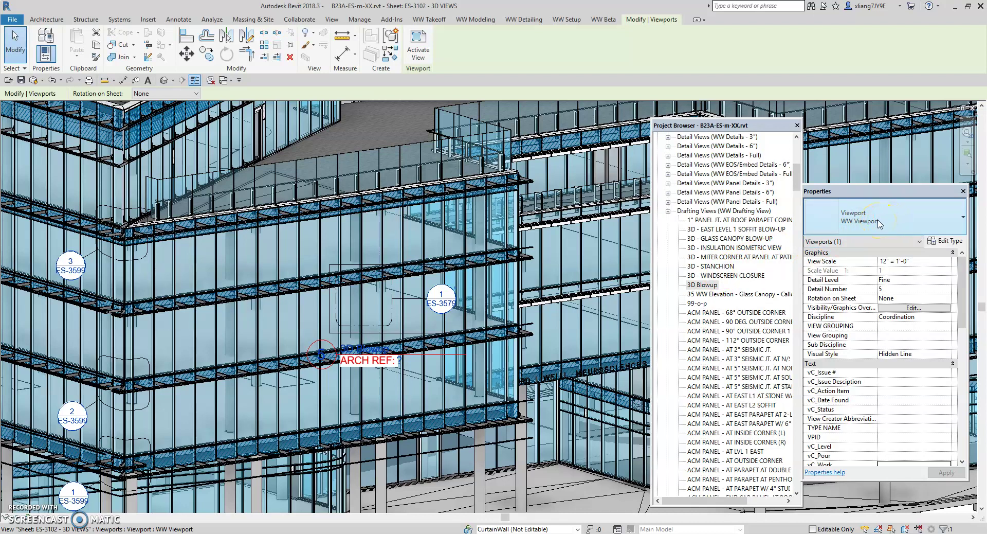
{"action": "left_click", "coordinate": [859, 337]}
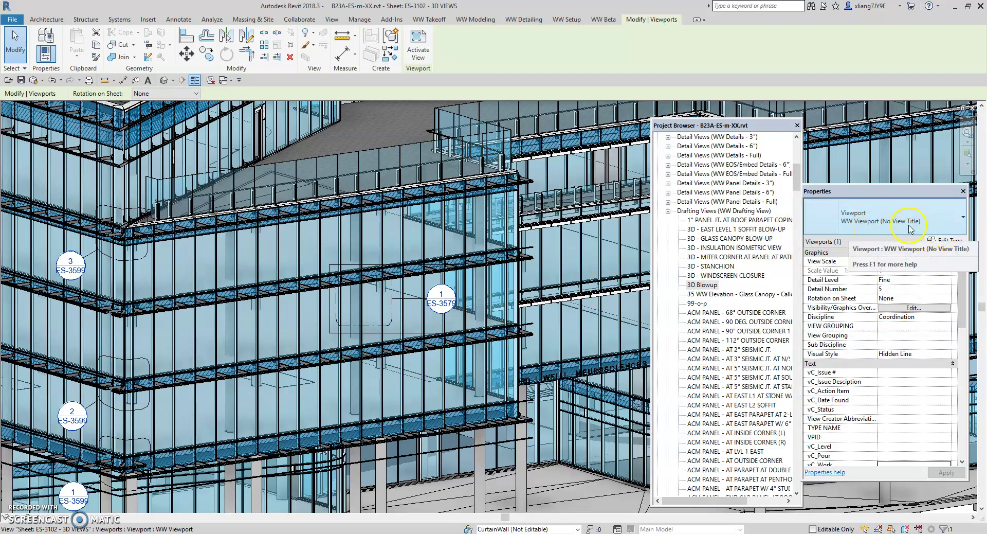
{"action": "left_click", "coordinate": [945, 241]}
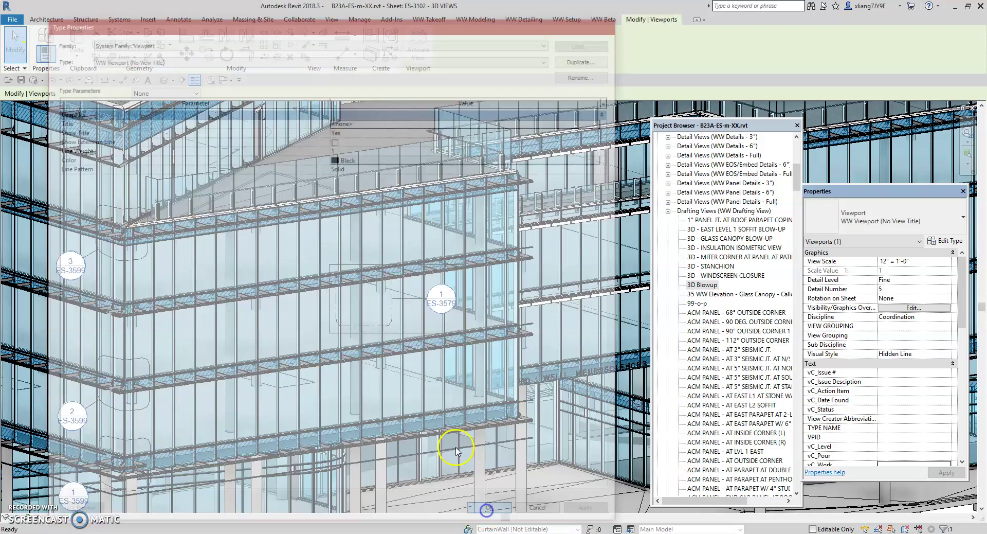
{"action": "left_click", "coordinate": [501, 512]}
- Activate the 3D Blowup viewport and select its callout on the facade
{"action": "left_click", "coordinate": [368, 302]}
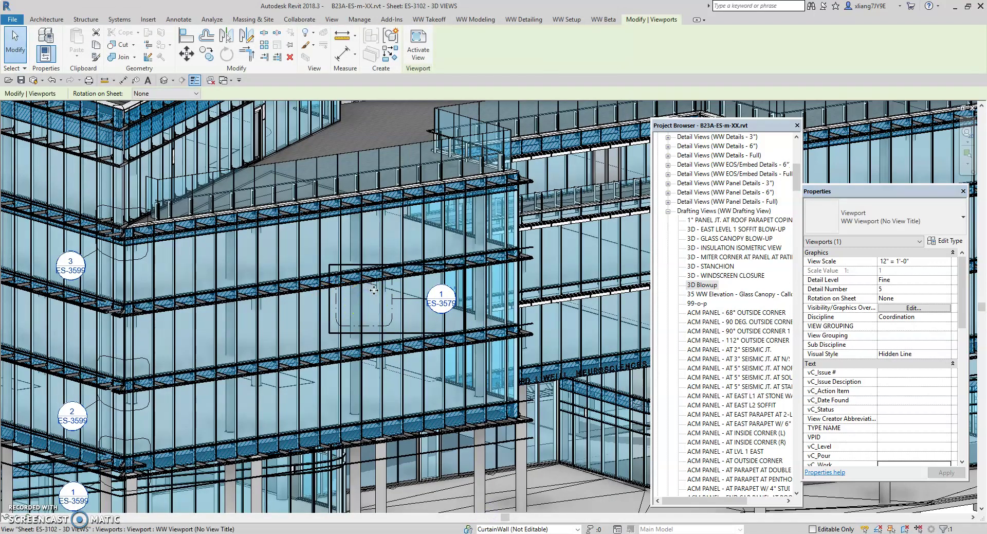
{"action": "double_click", "coordinate": [373, 290]}
{"action": "left_click", "coordinate": [393, 280]}
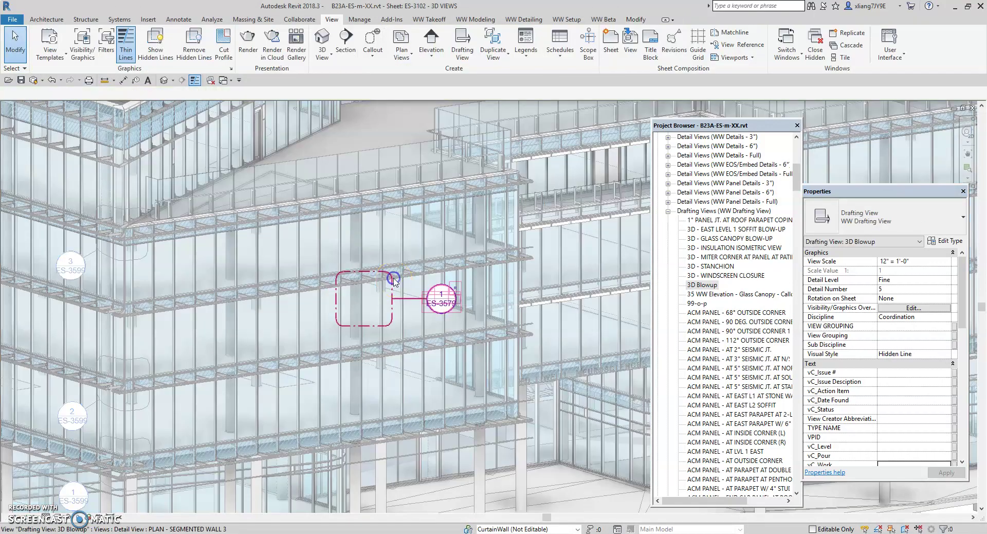
{"action": "left_click", "coordinate": [360, 280]}
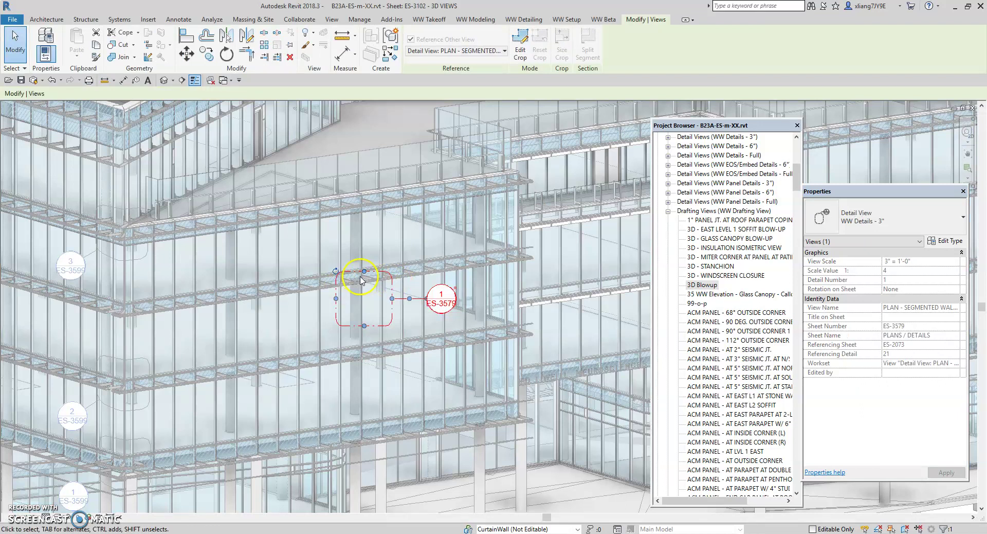
{"action": "left_click", "coordinate": [521, 46]}
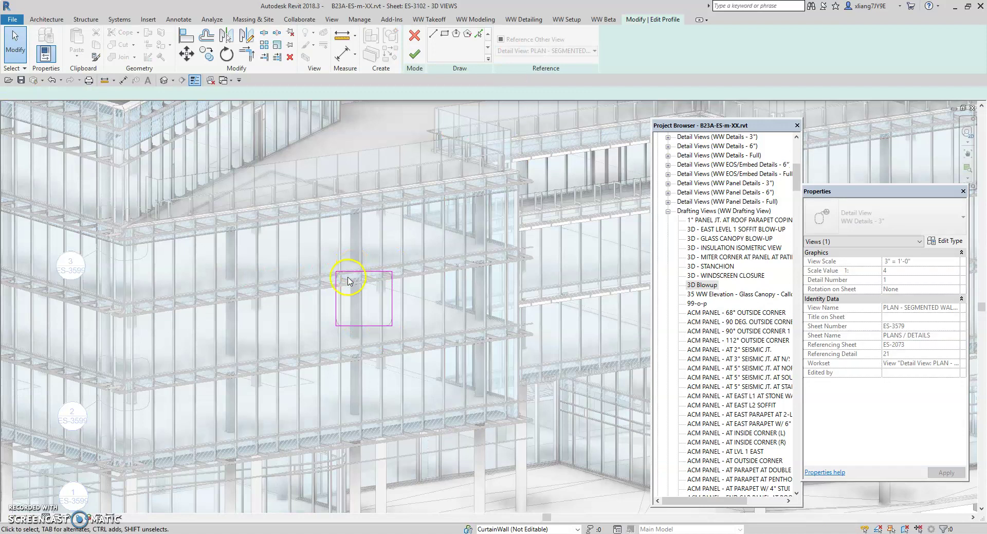
{"action": "left_click", "coordinate": [415, 55]}
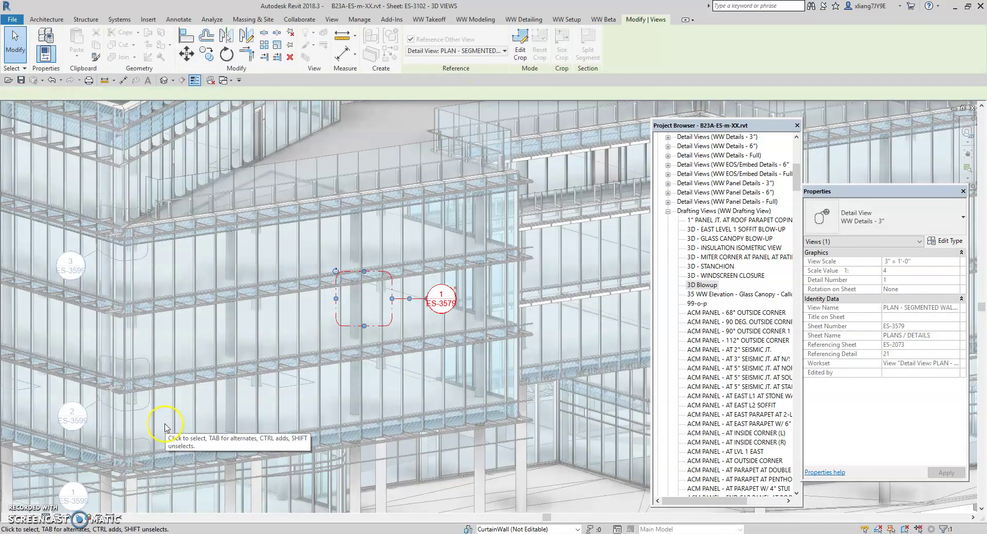
{"action": "scroll", "coordinate": [165, 432], "scroll_direction": "down", "scroll_amount": 5}
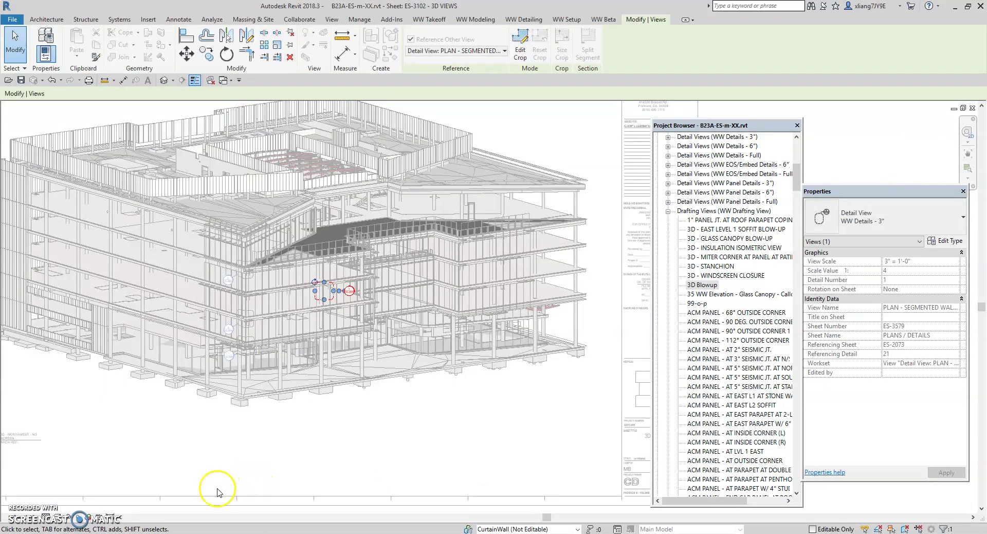
- Deactivate the viewport and recenter the sheet on the facade callouts
{"action": "left_click", "coordinate": [131, 511]}
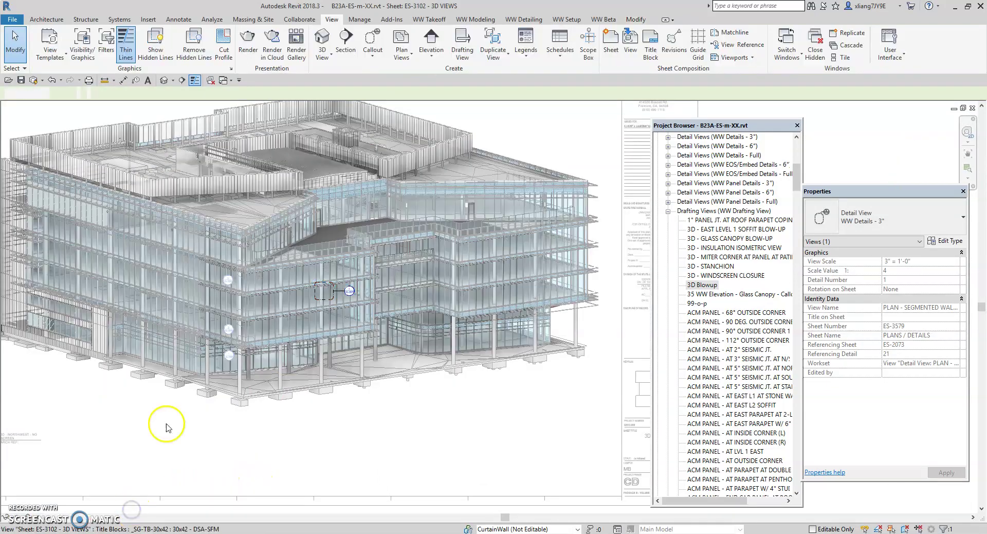
{"action": "middle_click_drag", "start_coordinate": [310, 297], "coordinate": [318, 298]}
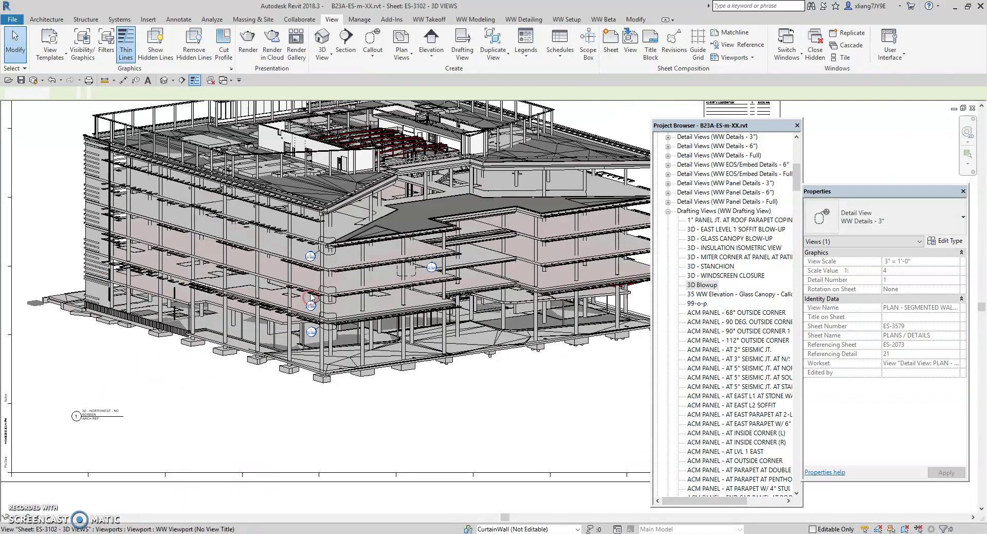
{"action": "scroll", "coordinate": [319, 297], "scroll_direction": "up", "scroll_amount": 3}
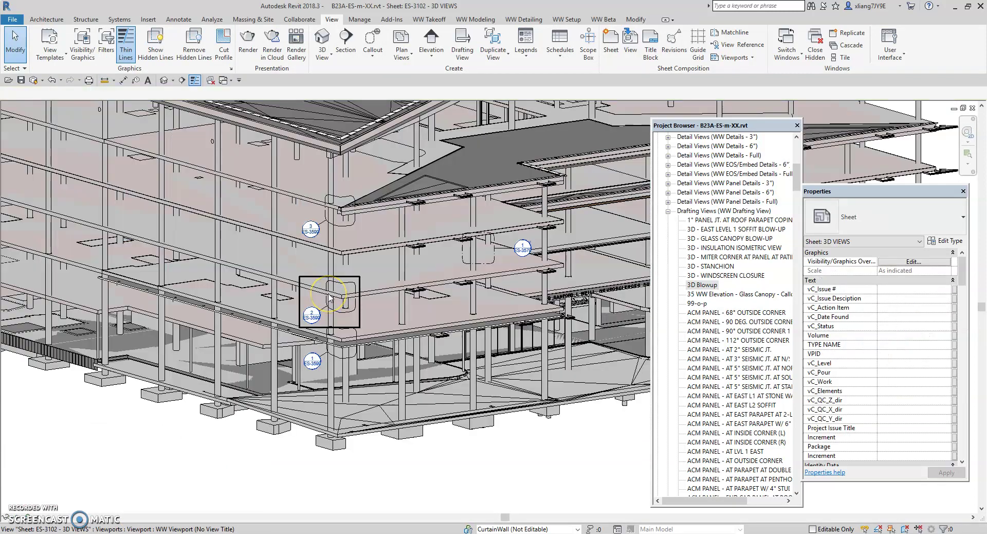
{"action": "scroll", "coordinate": [329, 297], "scroll_direction": "up", "scroll_amount": 3}
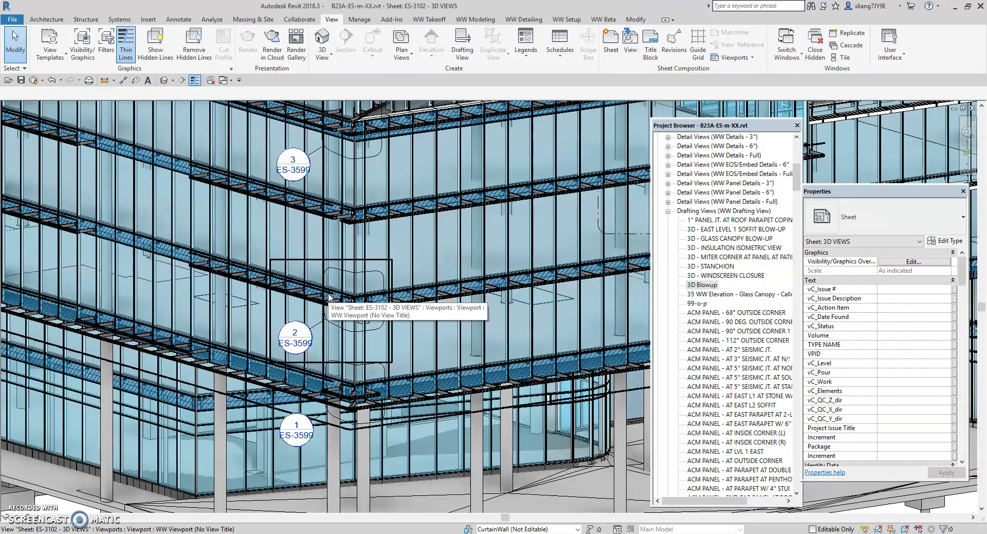
{"action": "scroll", "coordinate": [329, 297], "scroll_direction": "down", "scroll_amount": 3}
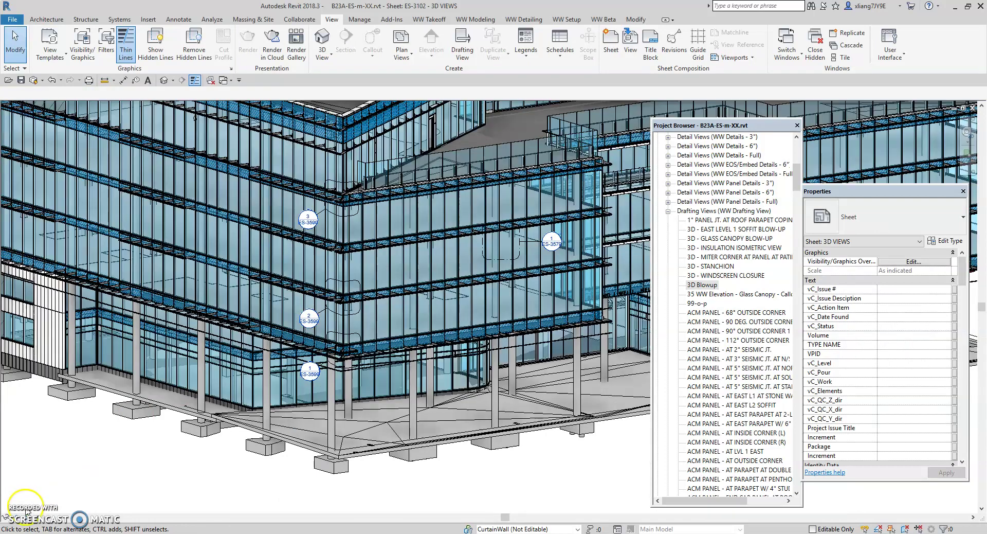